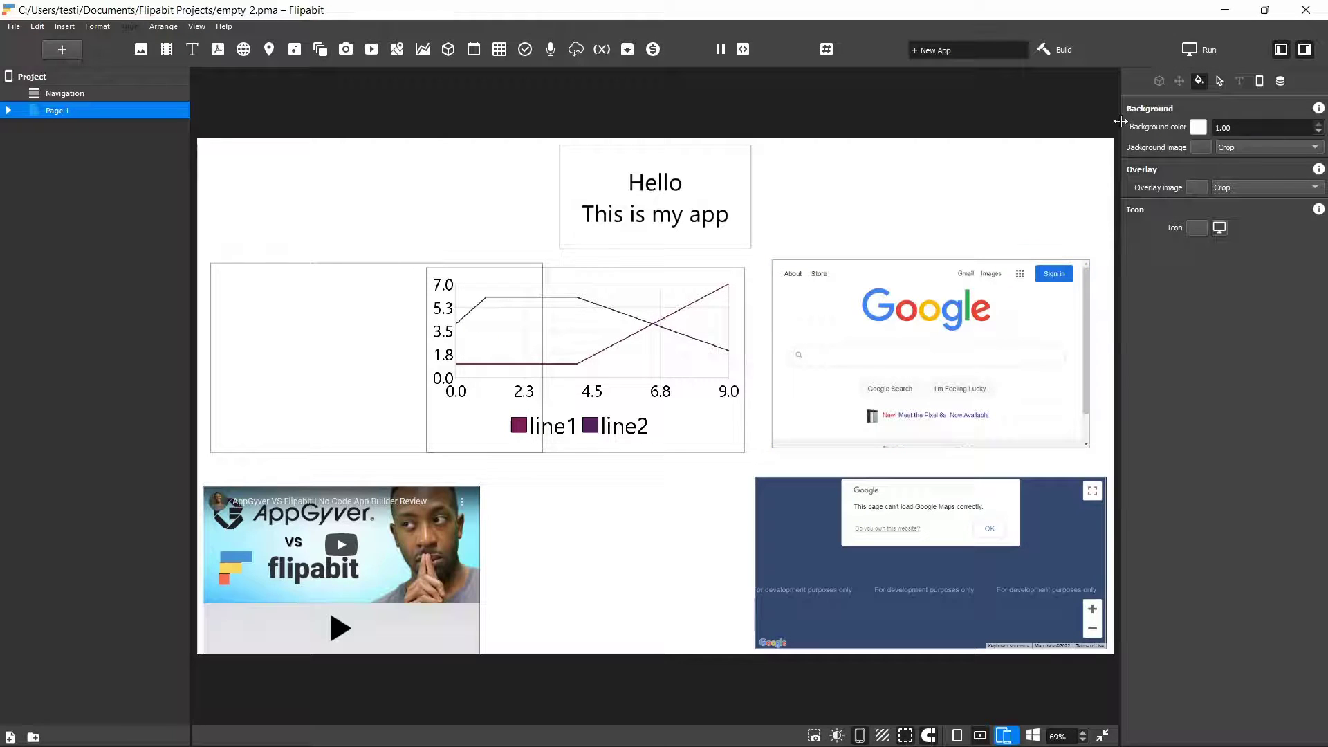
# Begin a new Android build configuration from the Build platform list.
pyautogui.click(1046, 48)
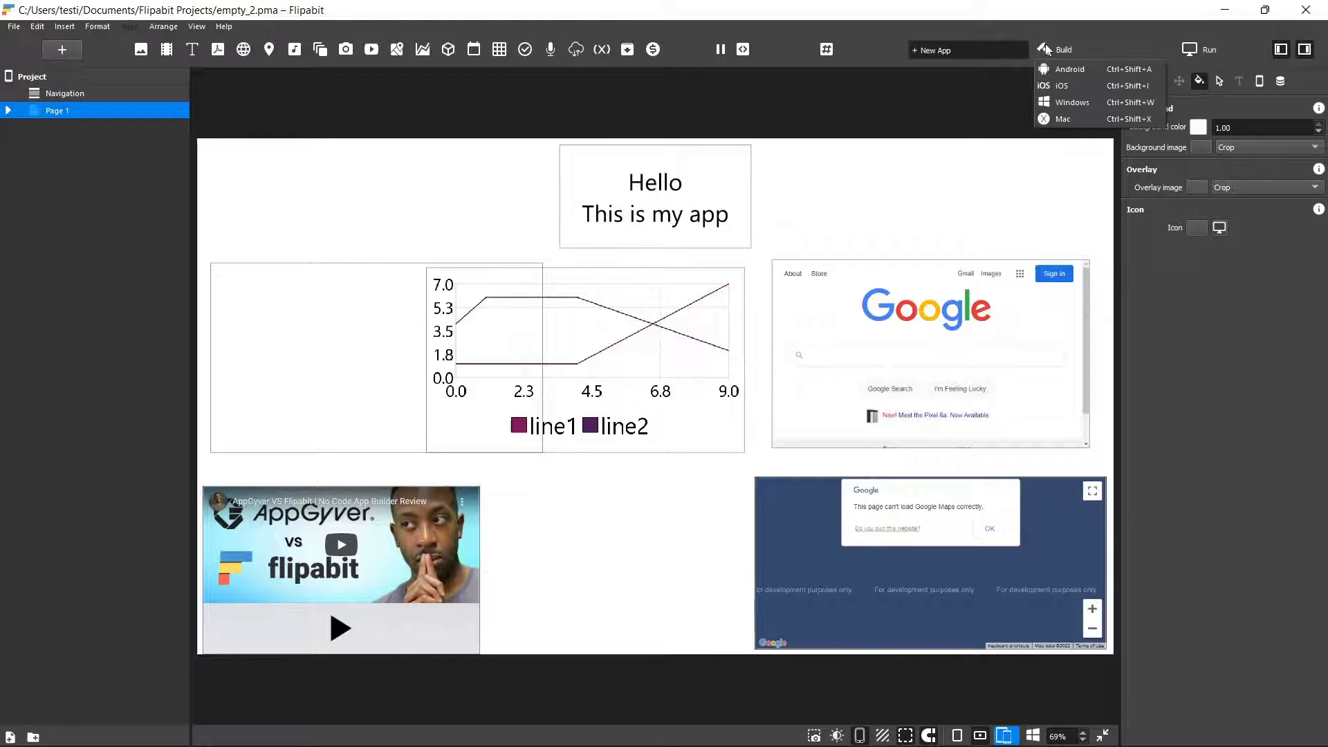
pyautogui.click(1078, 69)
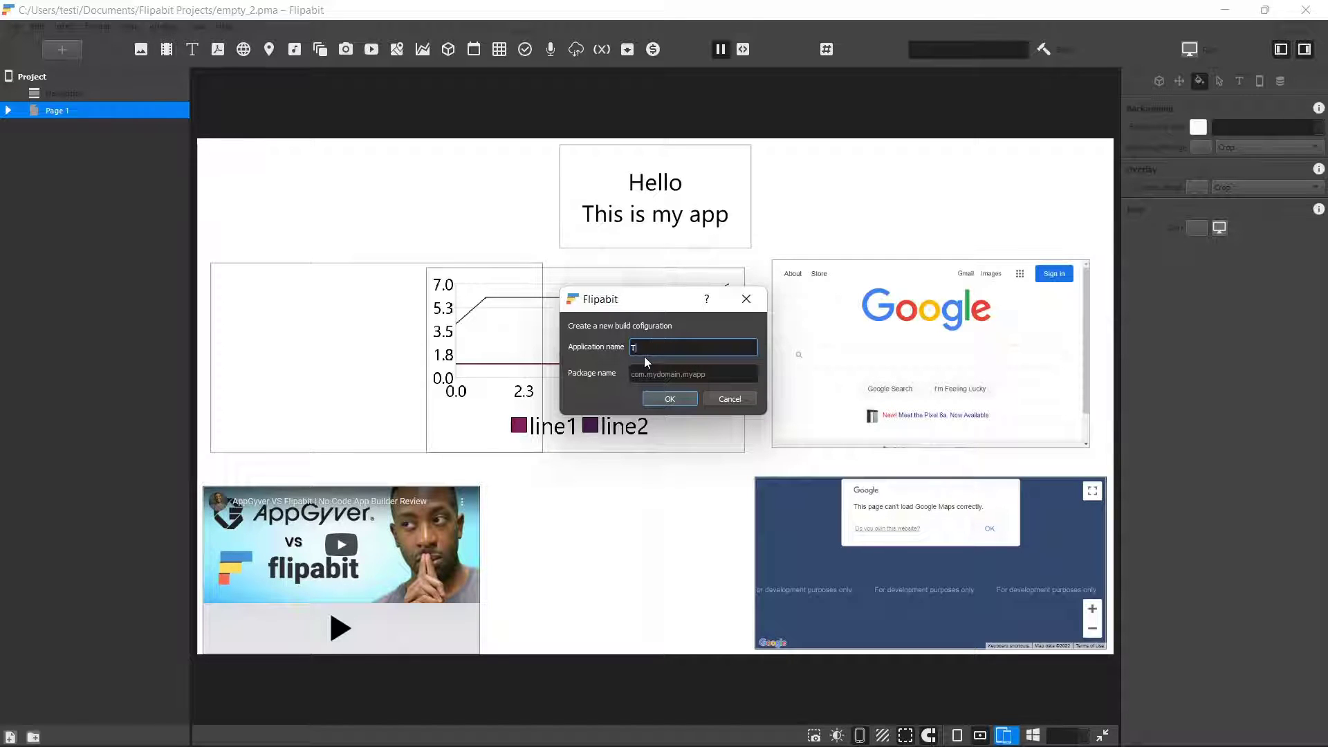
# Name the app Test1 with package com.test1.test1, confirm, and dismiss the build-started notice.
pyautogui.write('1')
pyautogui.click(650, 379)
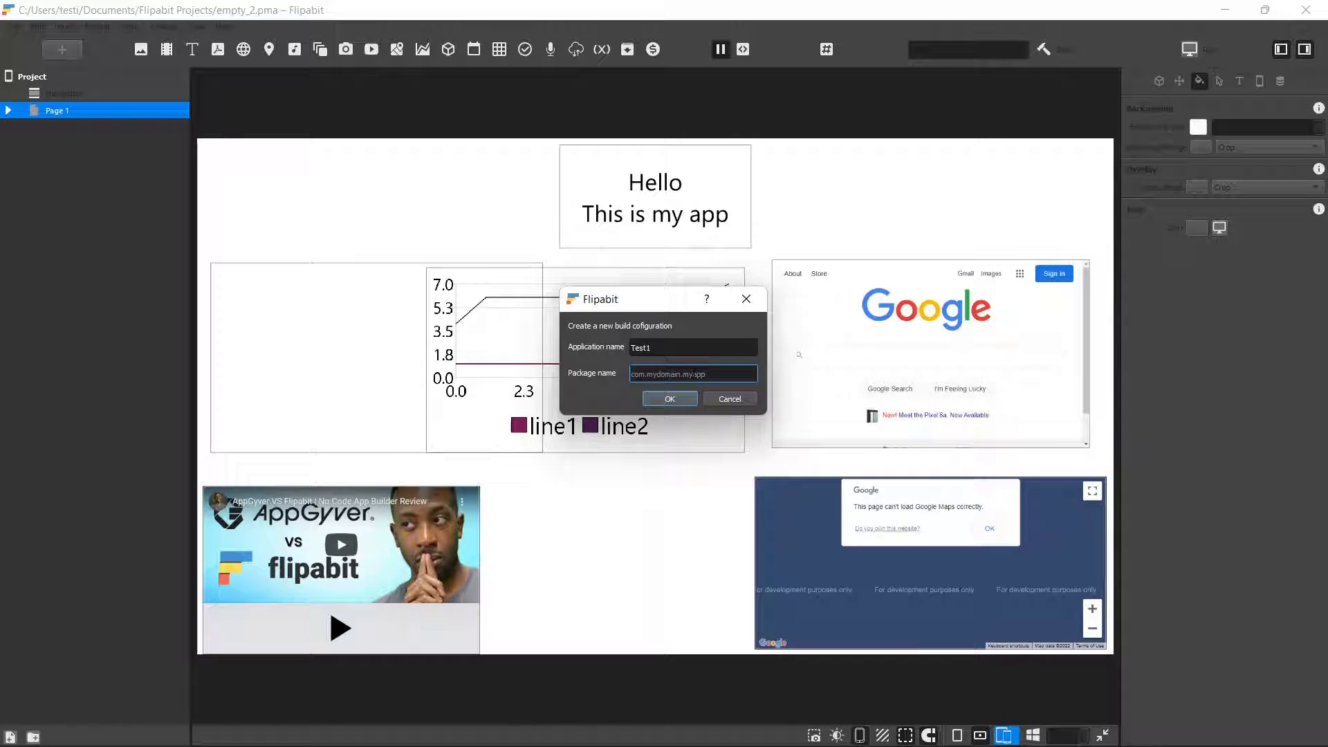
pyautogui.write('com.test1.test1')
pyautogui.click(670, 399)
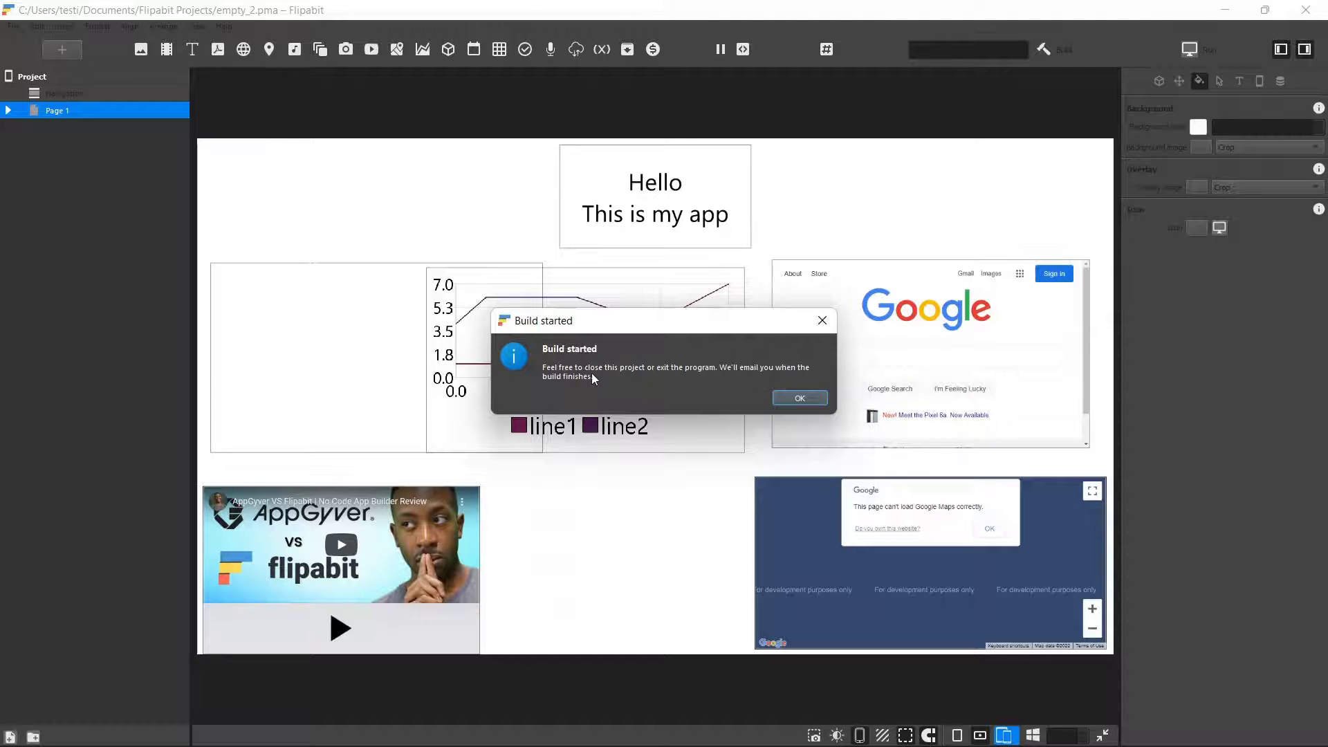
pyautogui.click(780, 399)
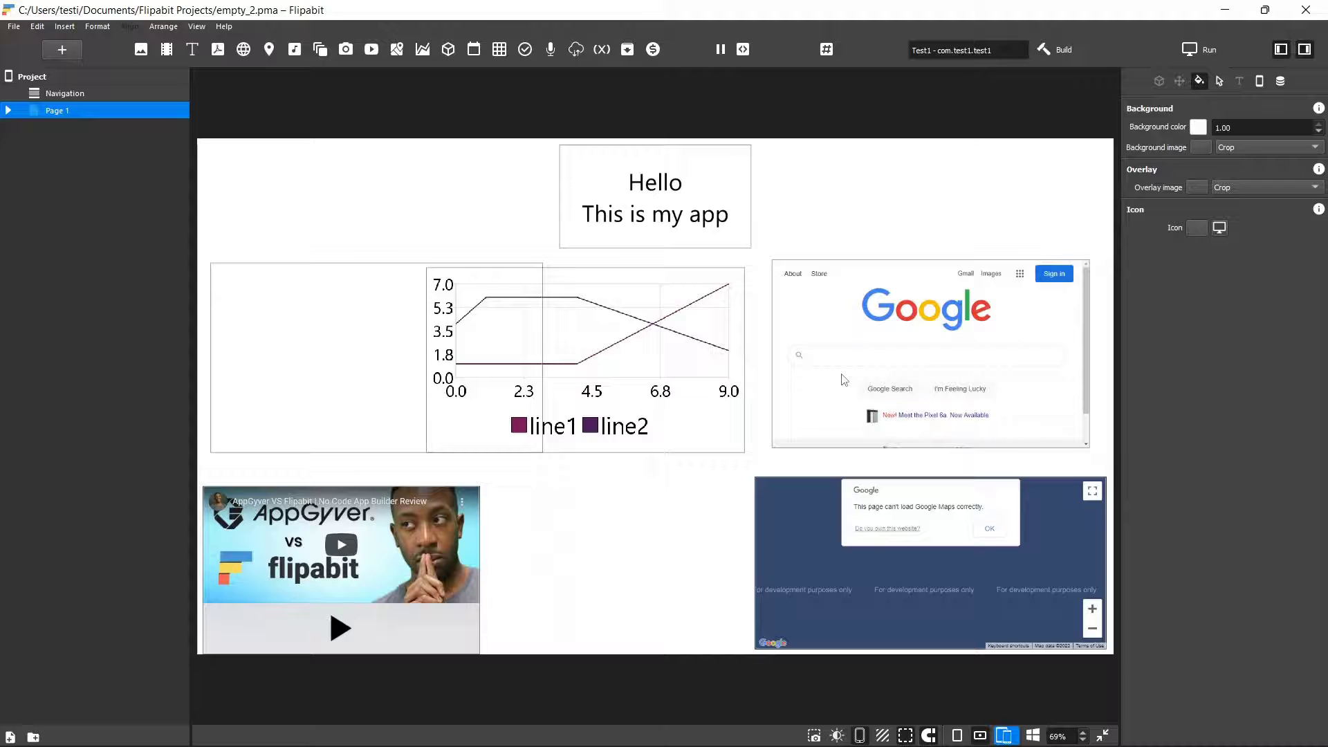
# Export a self-extracting Windows EXE, empty_2.exe, saved to the Desktop.
pyautogui.click(1048, 49)
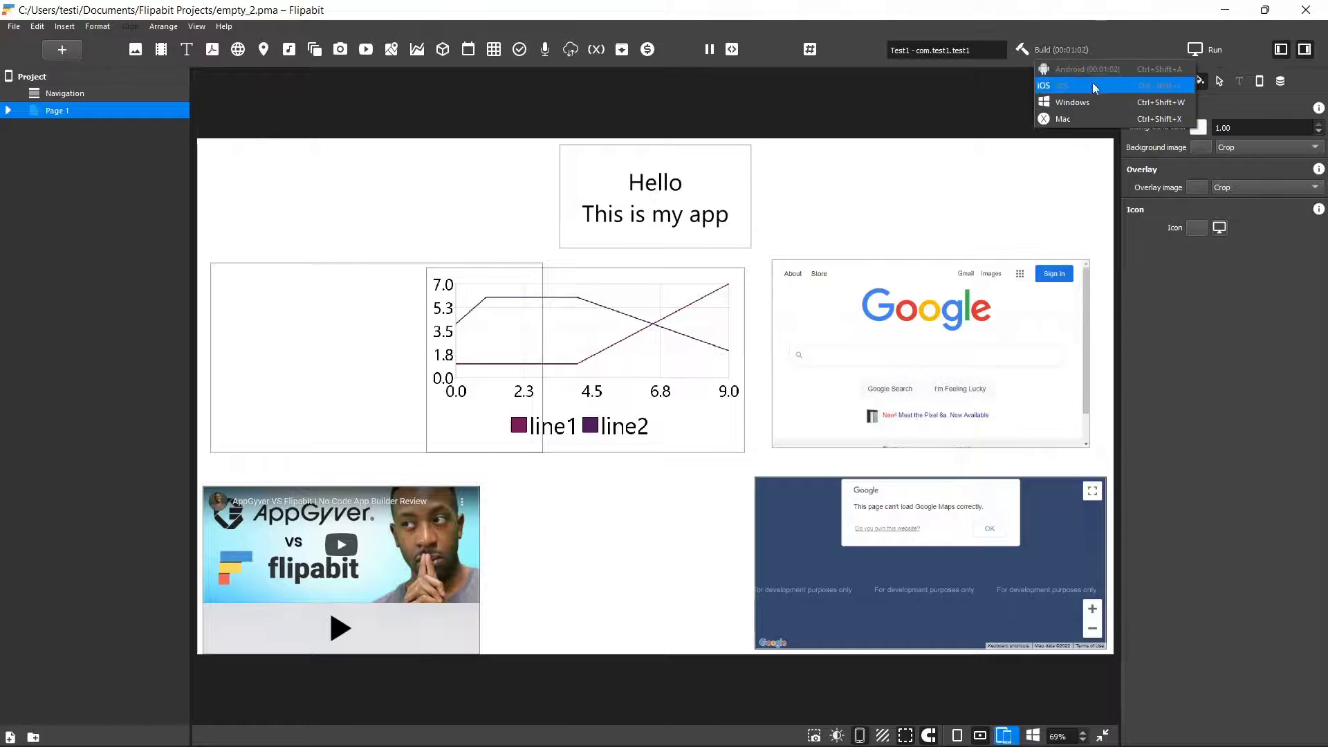
pyautogui.click(1086, 100)
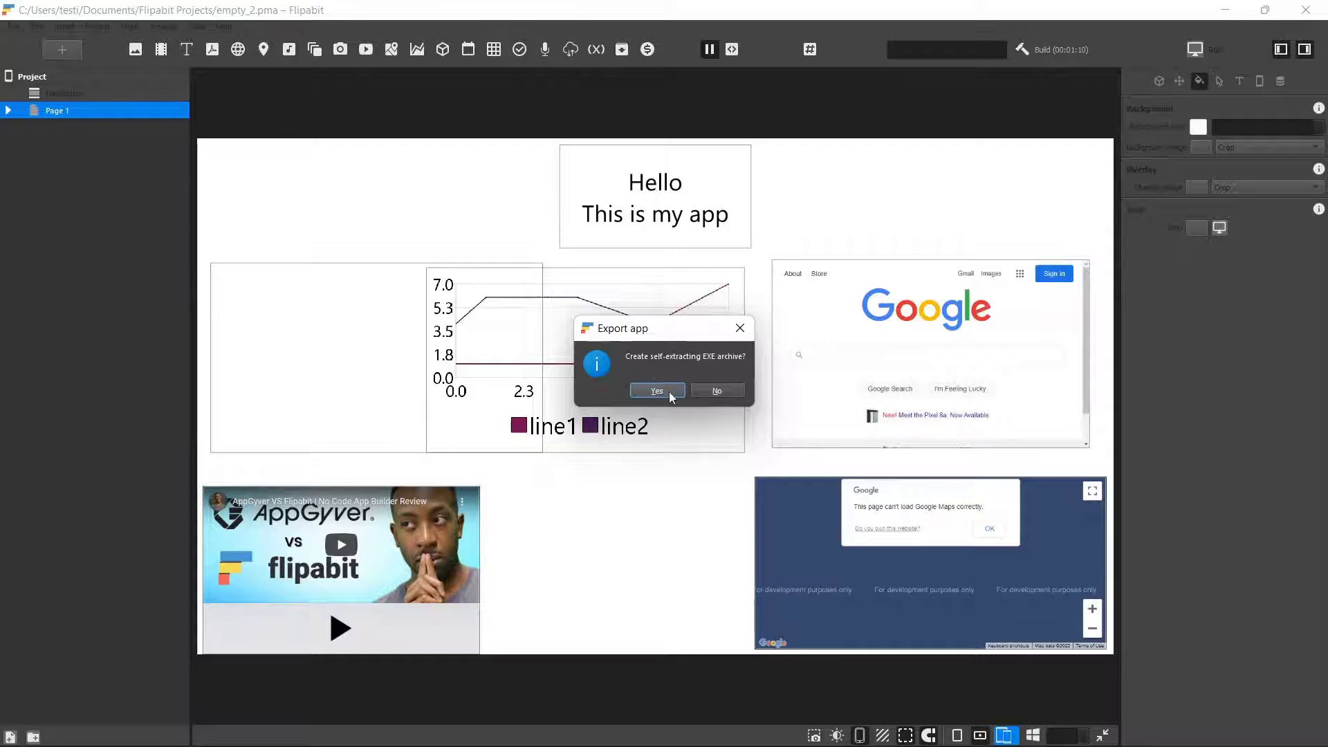
pyautogui.click(661, 390)
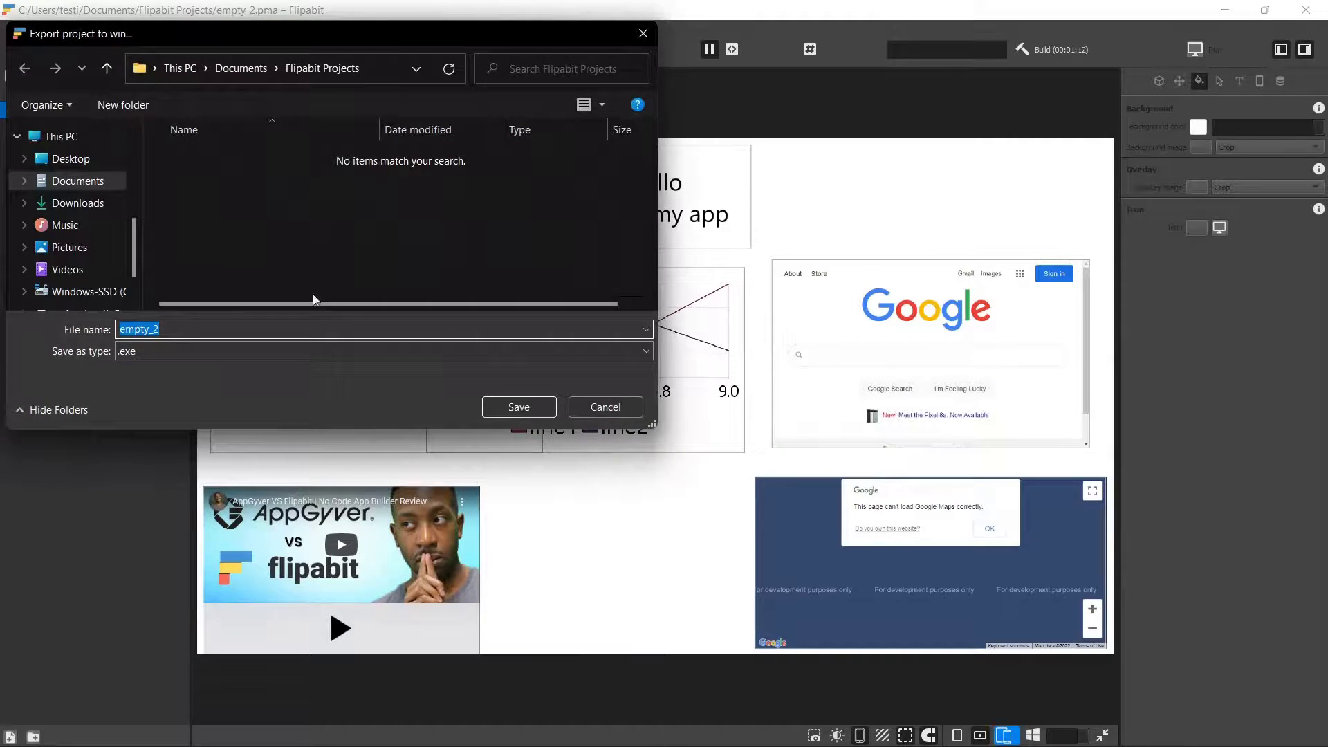
pyautogui.click(83, 165)
pyautogui.click(71, 158)
pyautogui.click(520, 405)
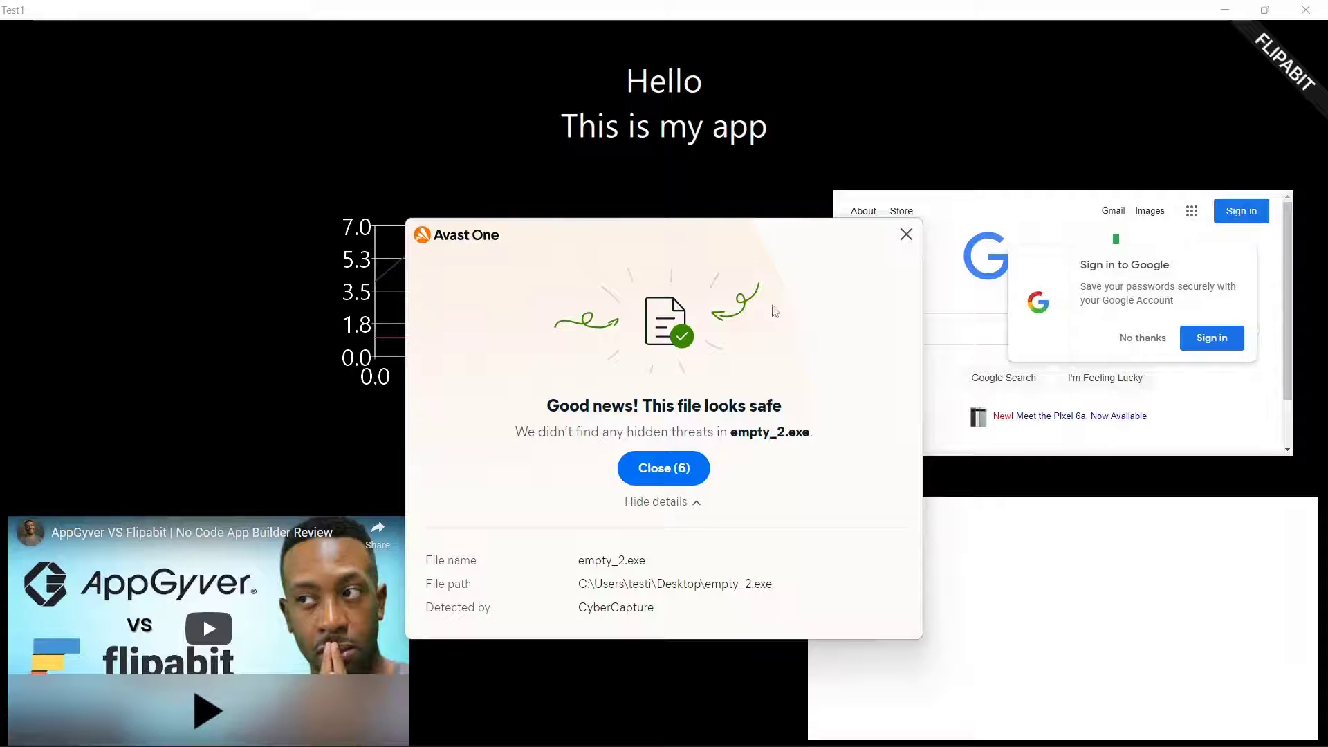
# Close the Avast safe-file notice and maximize the running Test1 window again.
pyautogui.moveTo(642, 236); pyautogui.dragTo(662, 178)
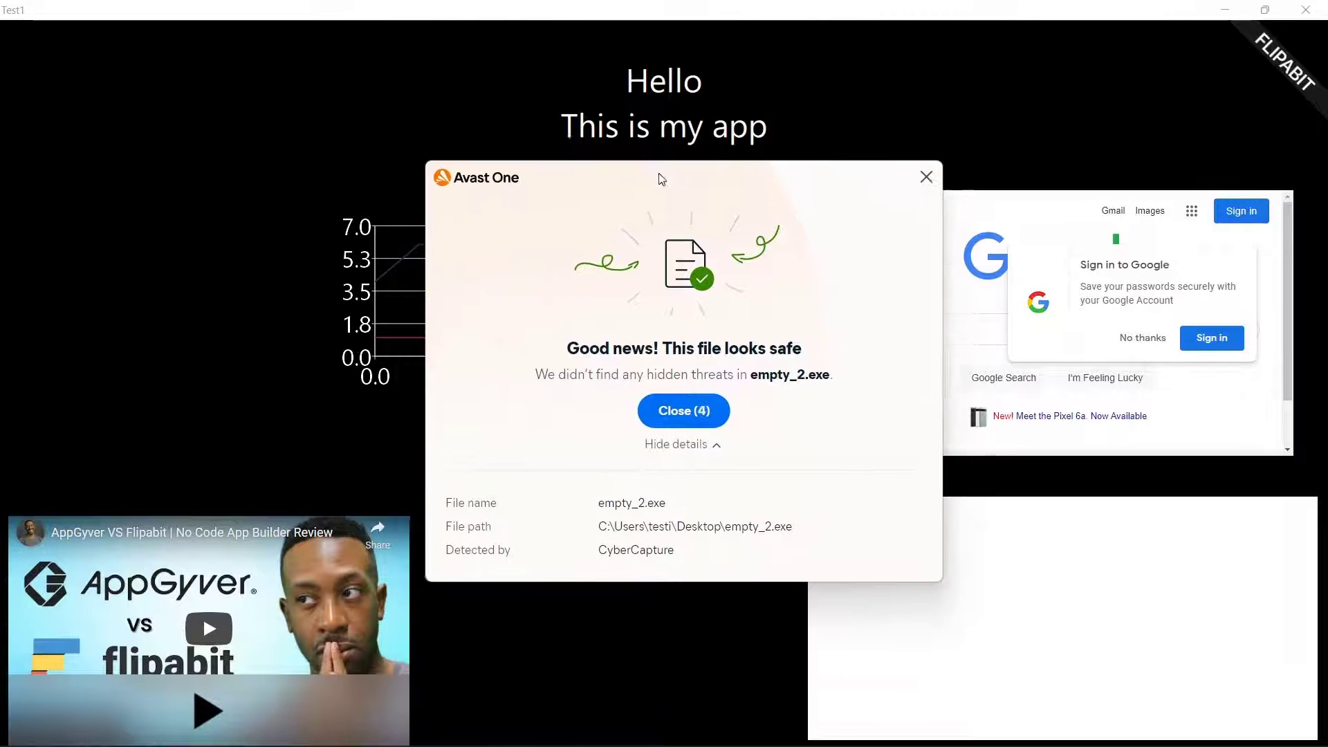
pyautogui.click(682, 409)
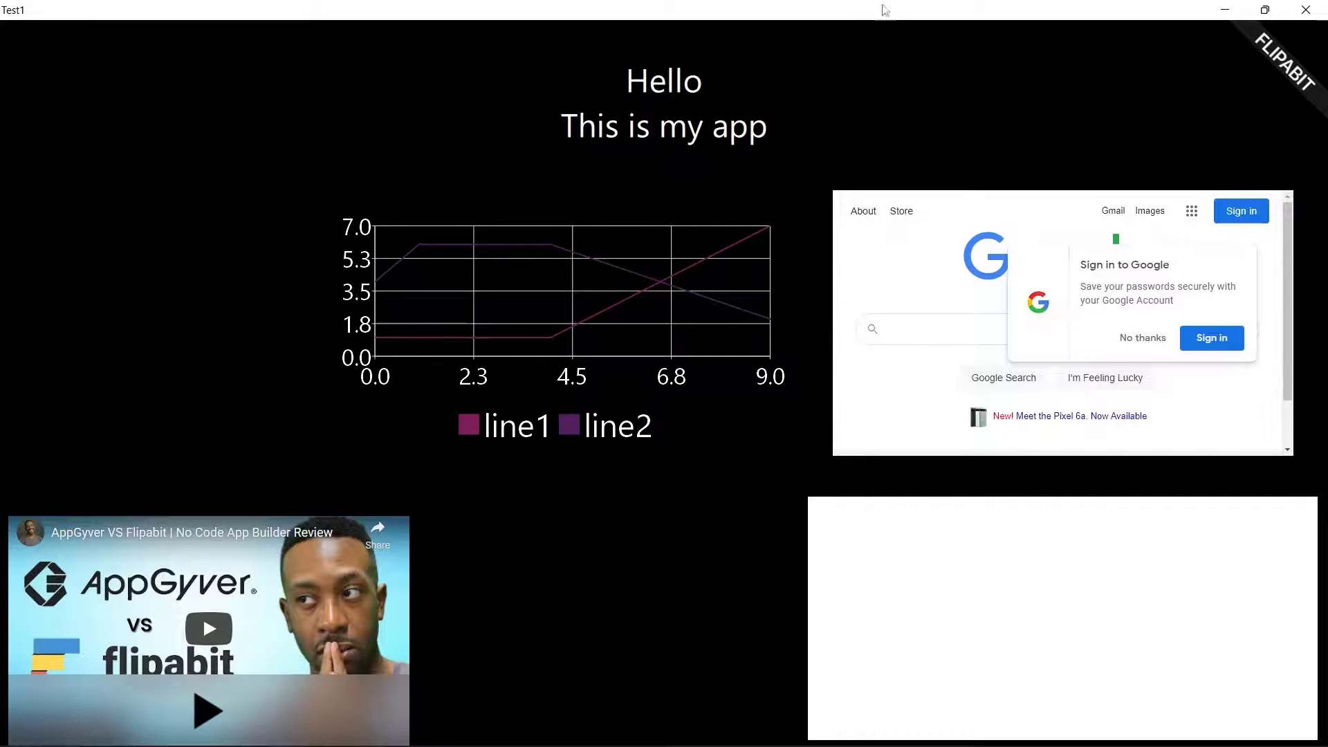
pyautogui.moveTo(873, 14); pyautogui.dragTo(949, 139)
pyautogui.click(98, 303)
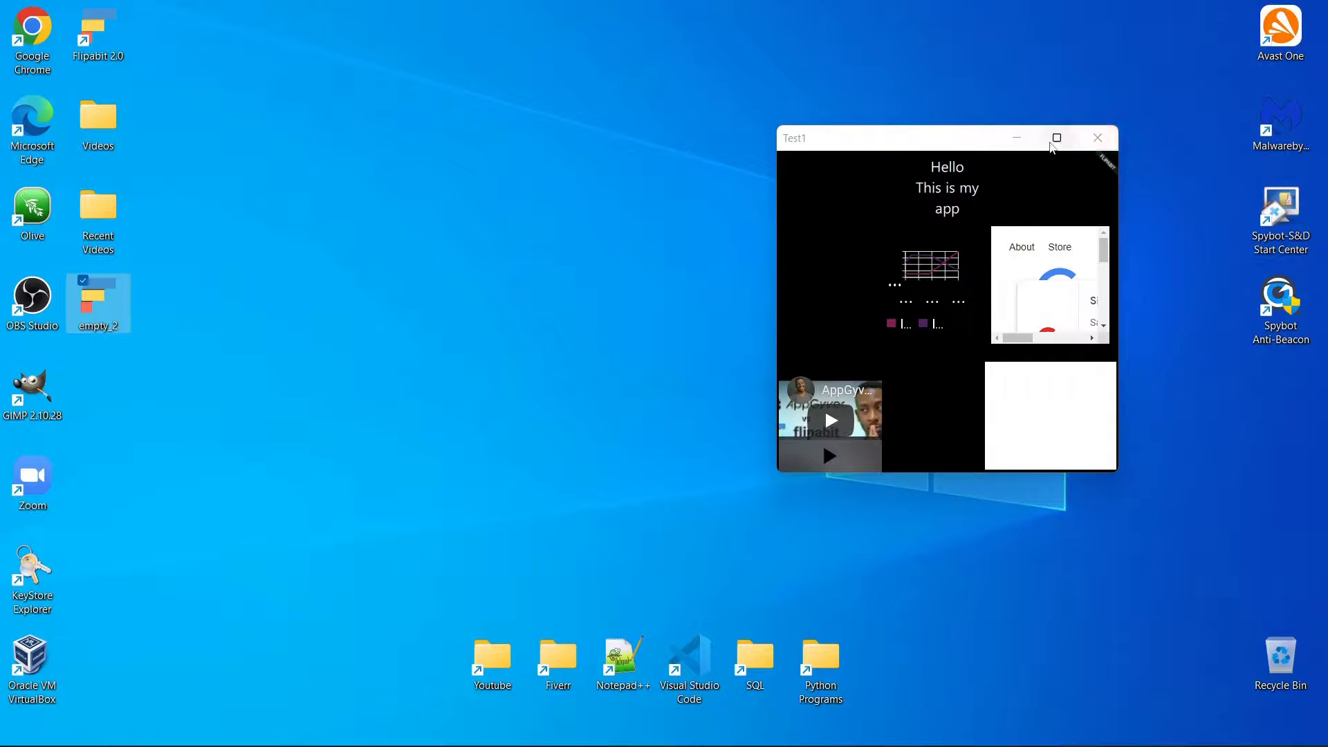
pyautogui.moveTo(1053, 148)
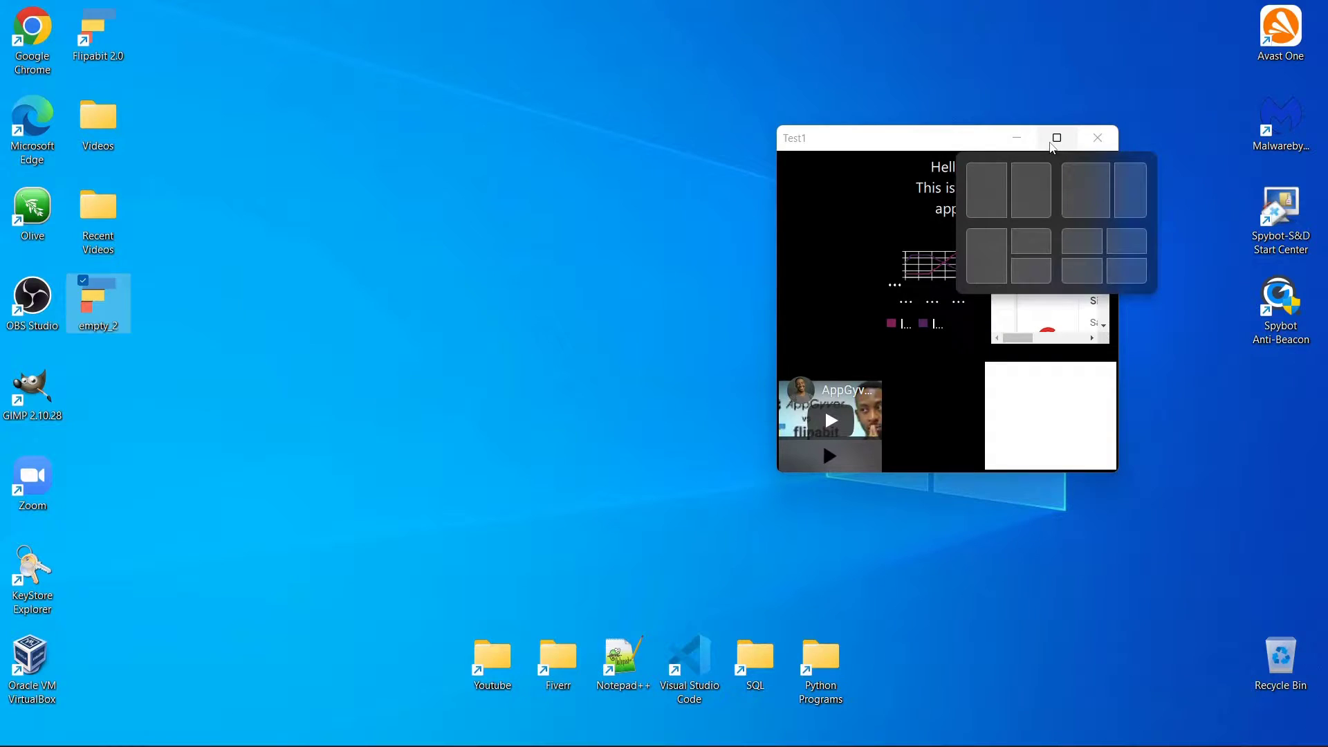
pyautogui.click(1054, 141)
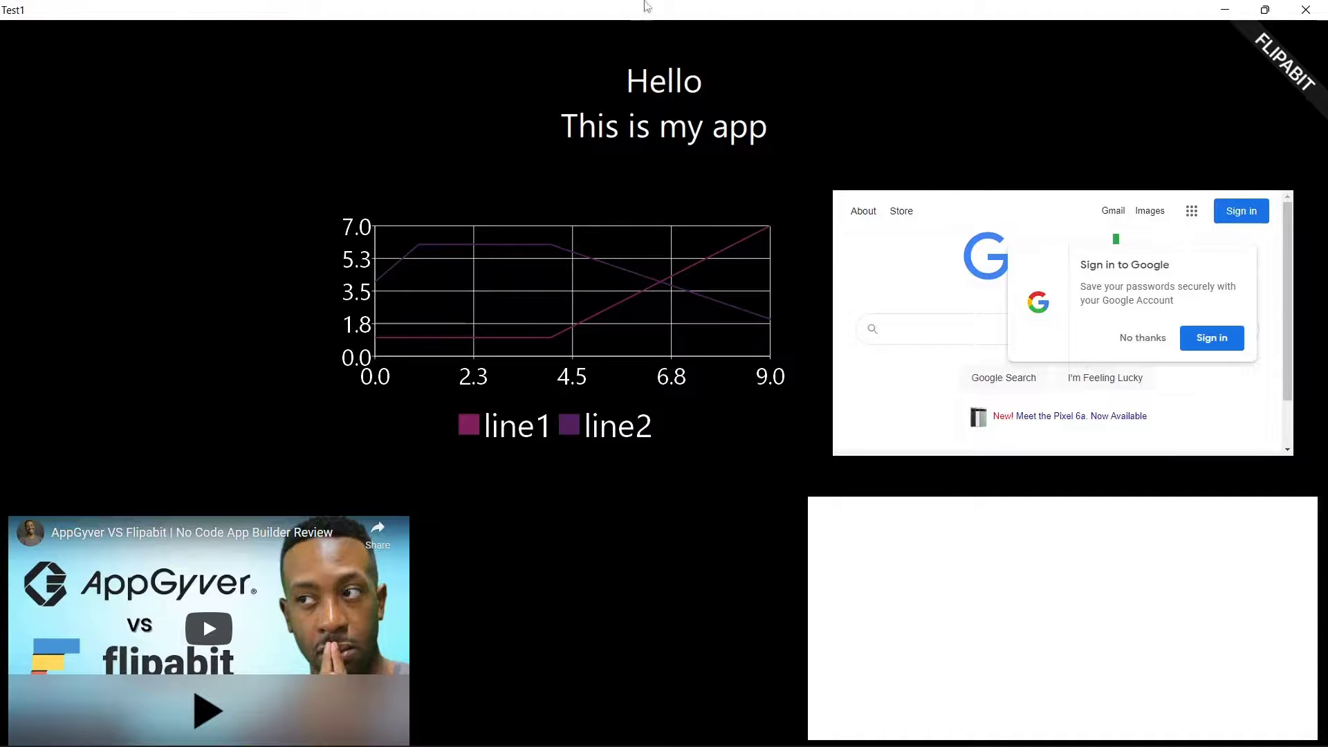
# Snap the Test1 window to full screen and play, then pause, the embedded video.
pyautogui.moveTo(646, 5)
pyautogui.mouseDown()
pyautogui.moveTo(424, 238)
pyautogui.moveTo(522, 110)
pyautogui.moveTo(661, 7)
pyautogui.mouseUp()
pyautogui.click(205, 625)
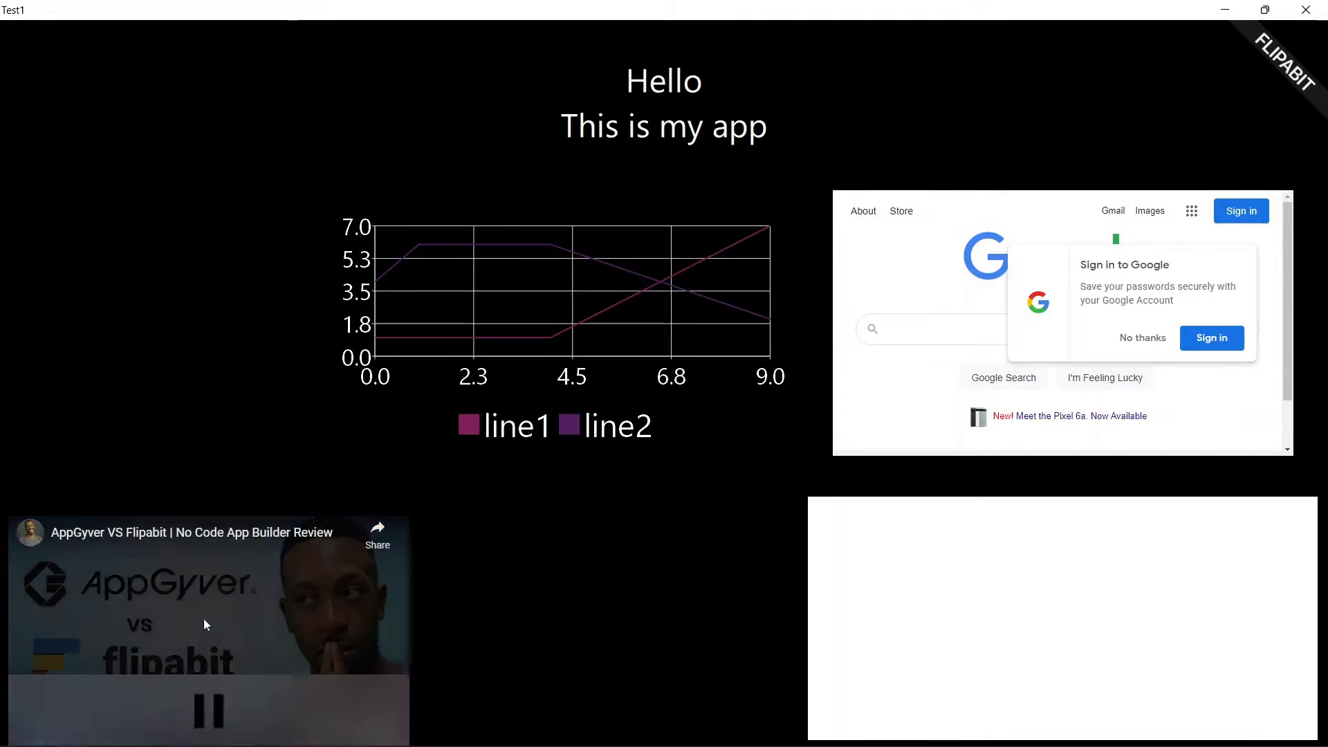
pyautogui.click(206, 692)
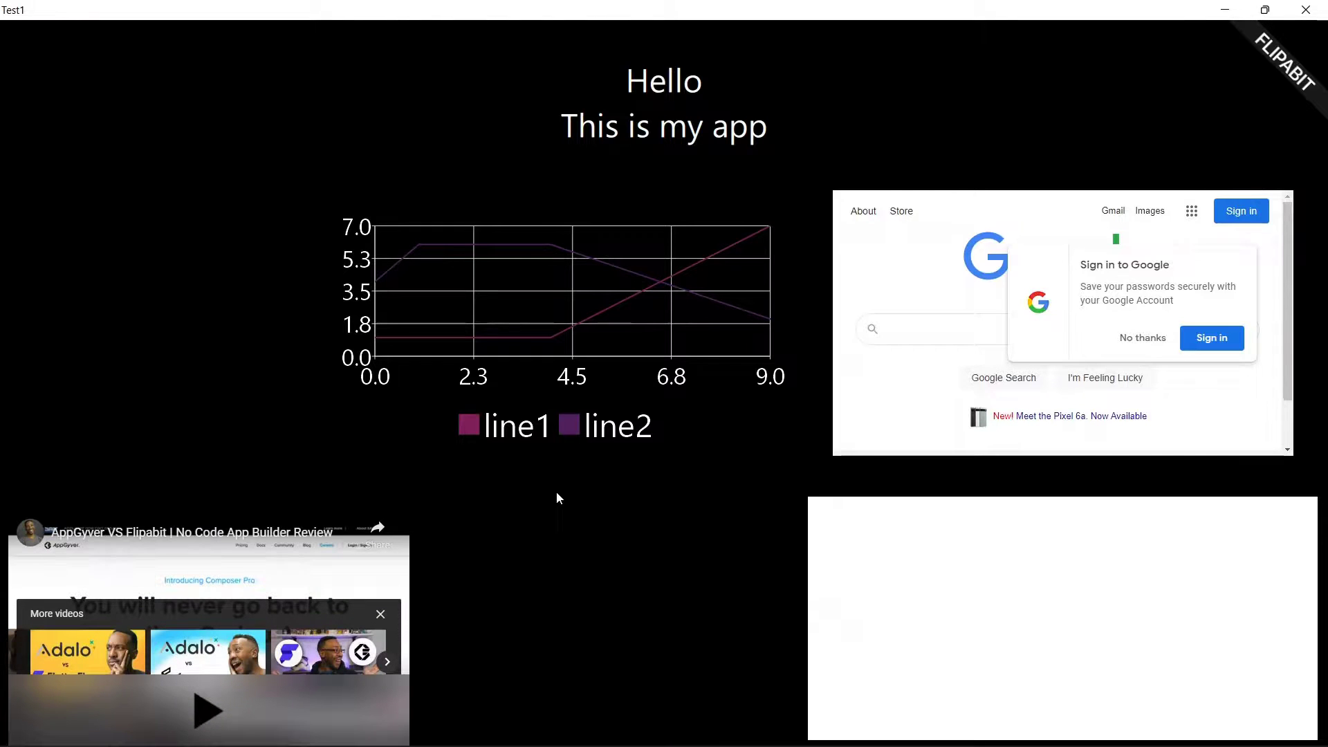
# Search for 'google' in the embedded Google page, browse the results, then close Test1.
pyautogui.click(940, 326)
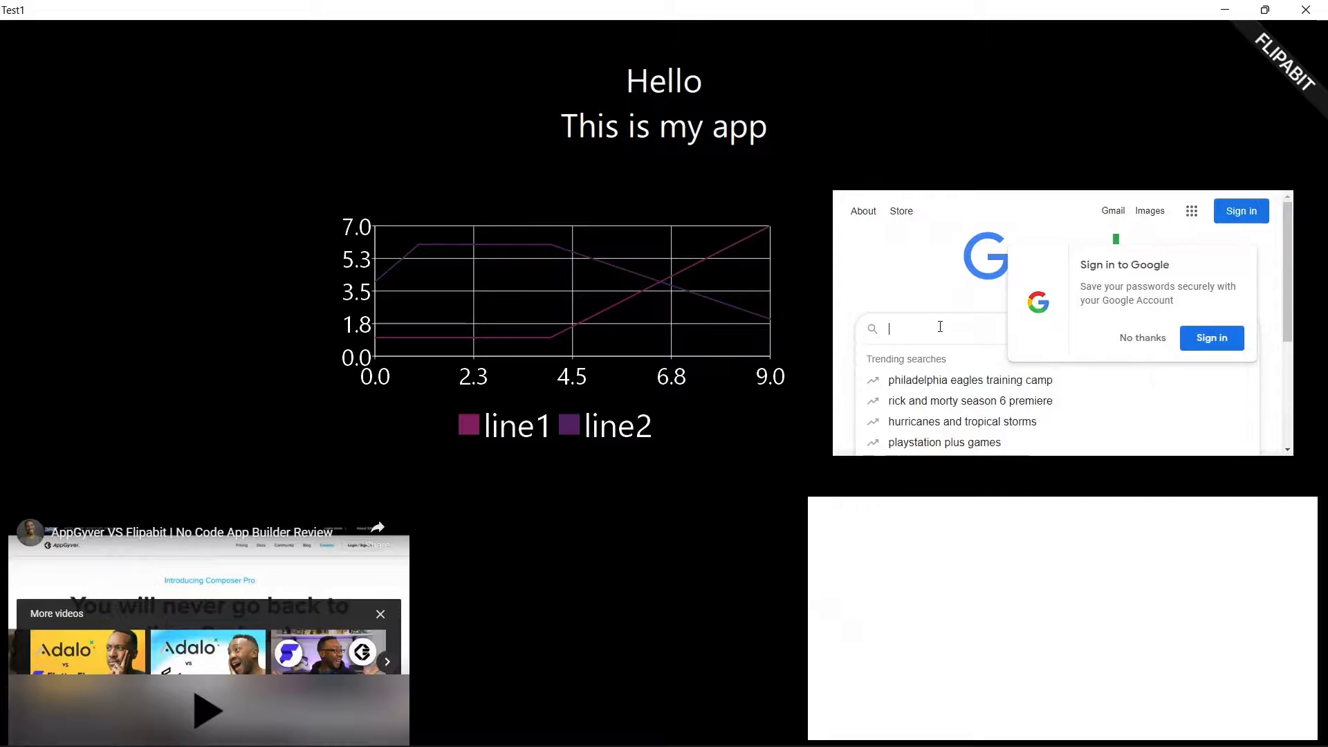
pyautogui.write('google')
pyautogui.press('Return')
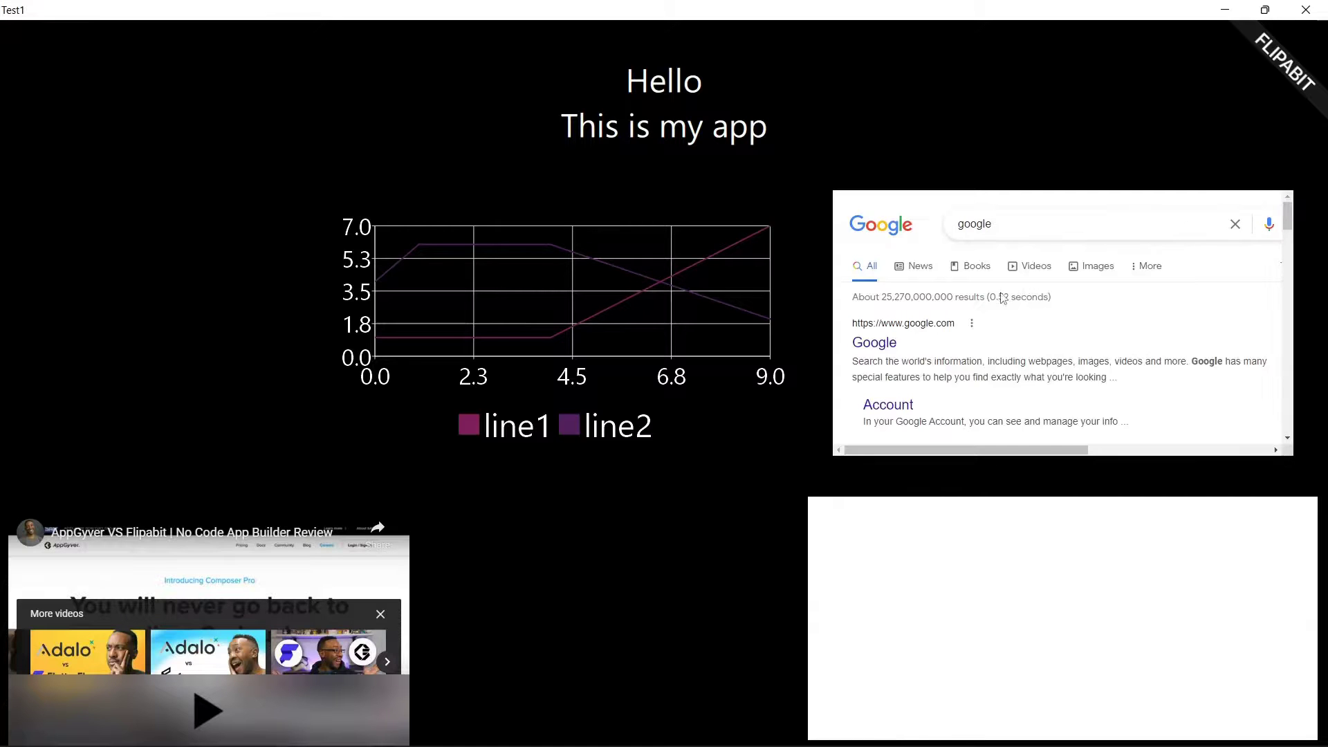
pyautogui.scroll(-4, 981, 325)
pyautogui.scroll(1, 981, 325)
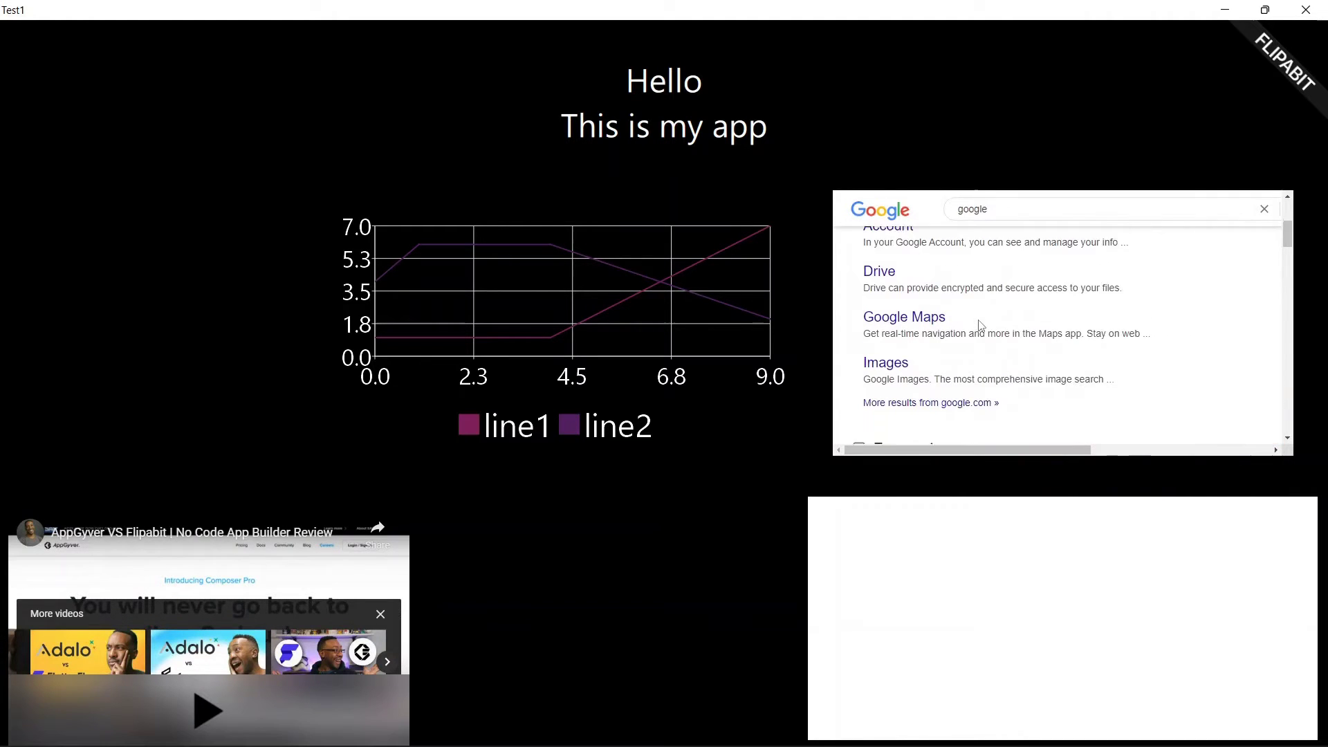
pyautogui.scroll(1, 981, 325)
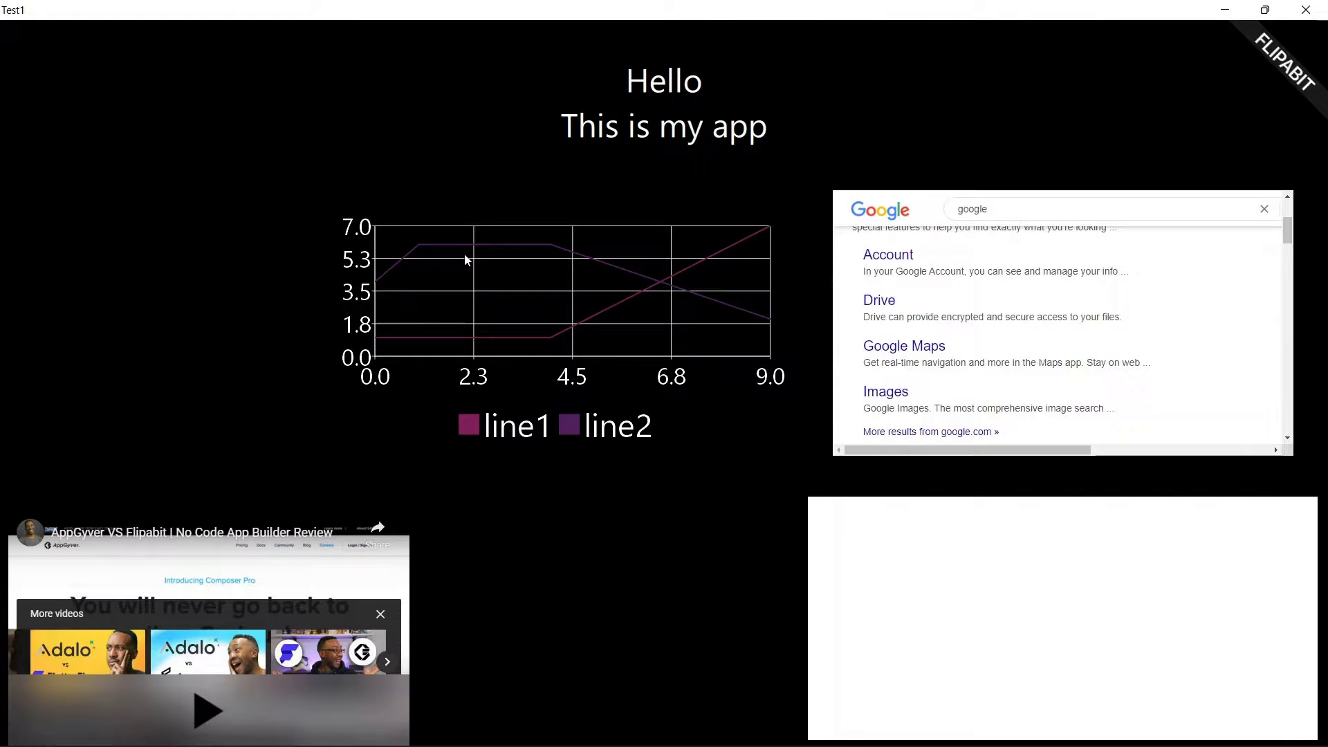
pyautogui.press('Escape')
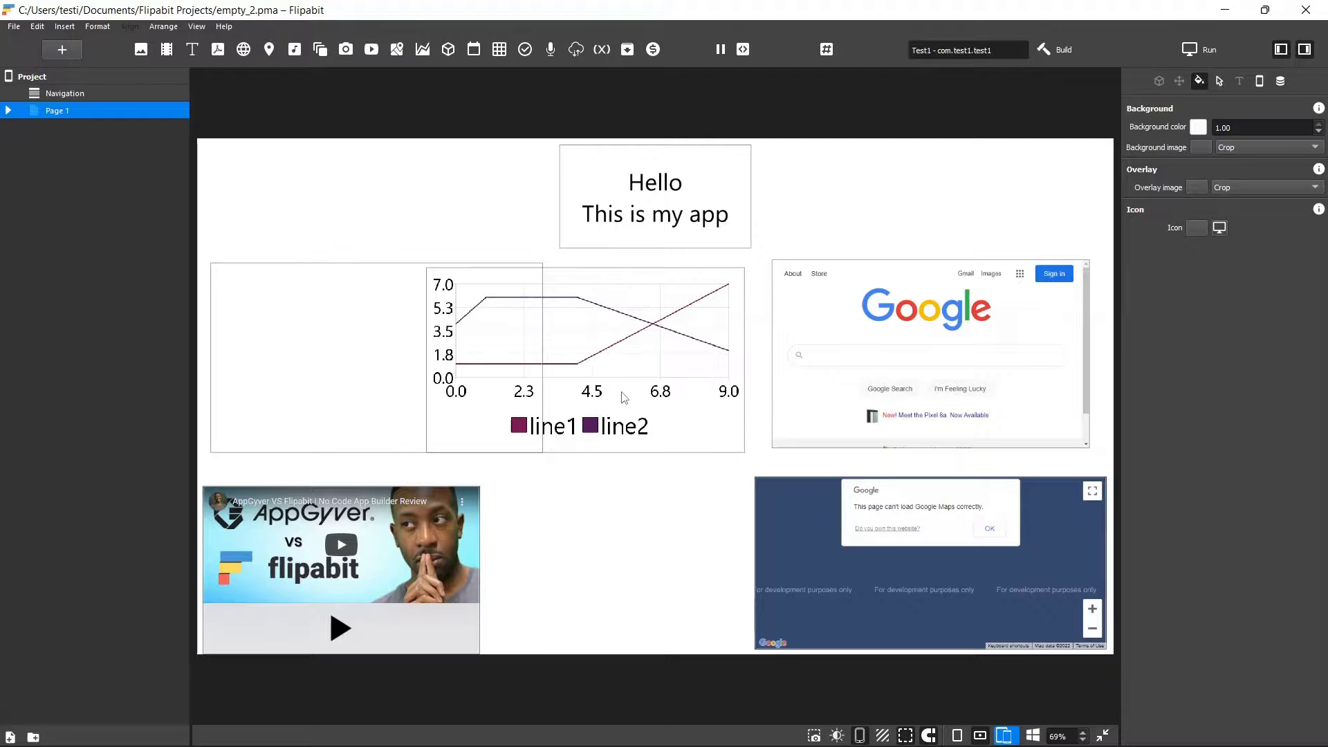
# Minimize Flipabit to read the build-finished email, then switch to the Flipabit Cloud Projects page.
pyautogui.click(1224, 12)
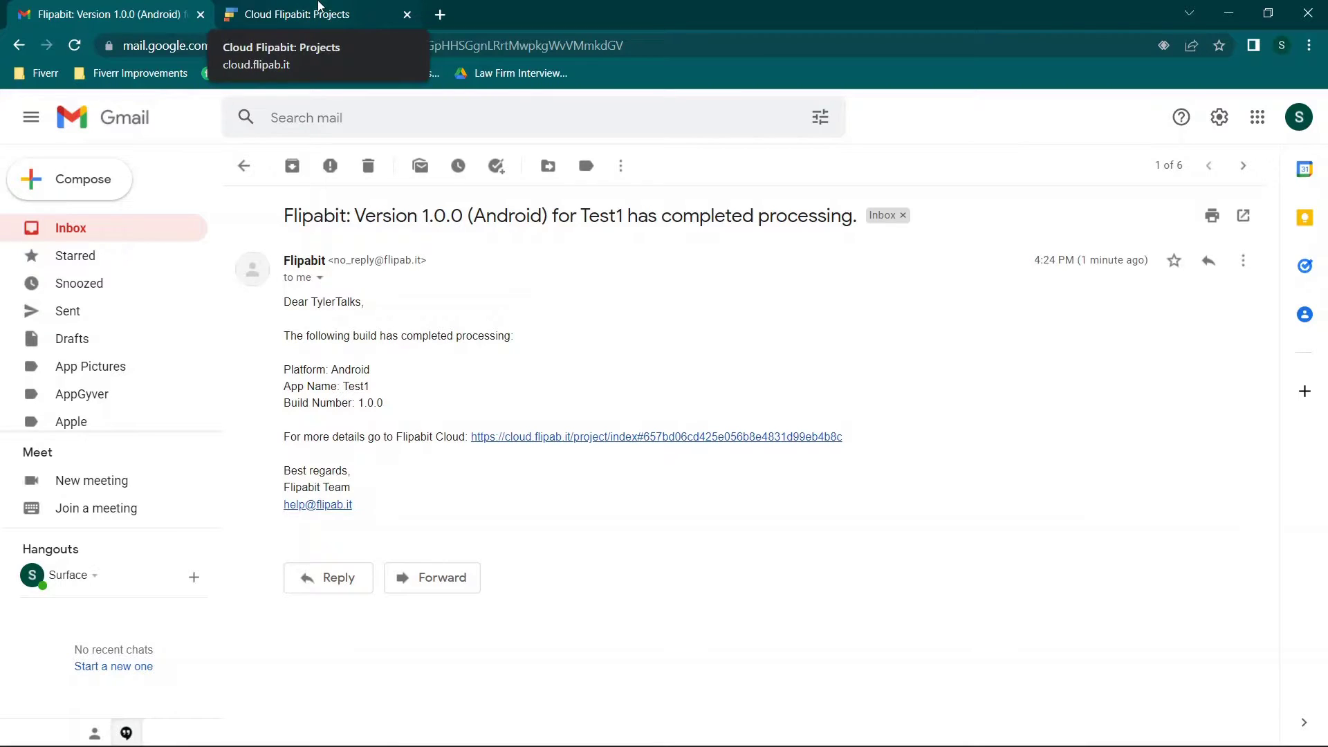
pyautogui.click(318, 6)
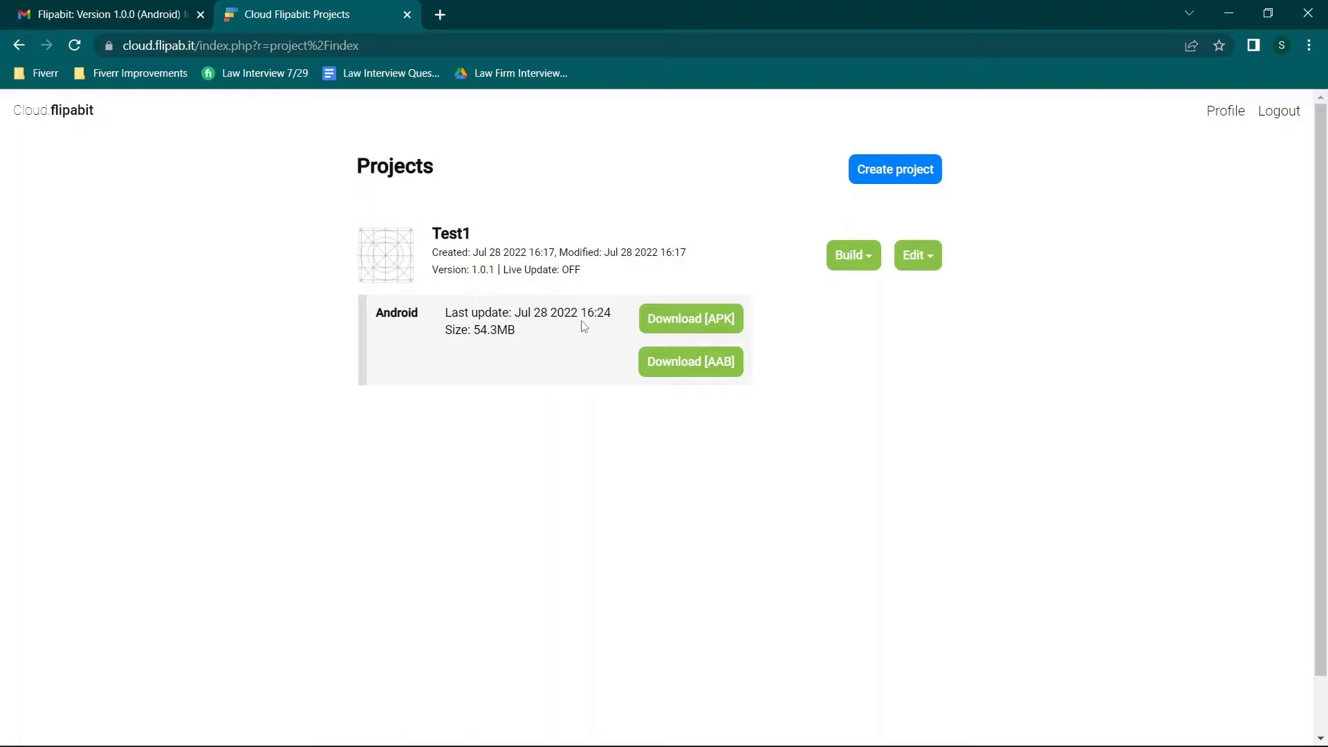
pyautogui.click(869, 256)
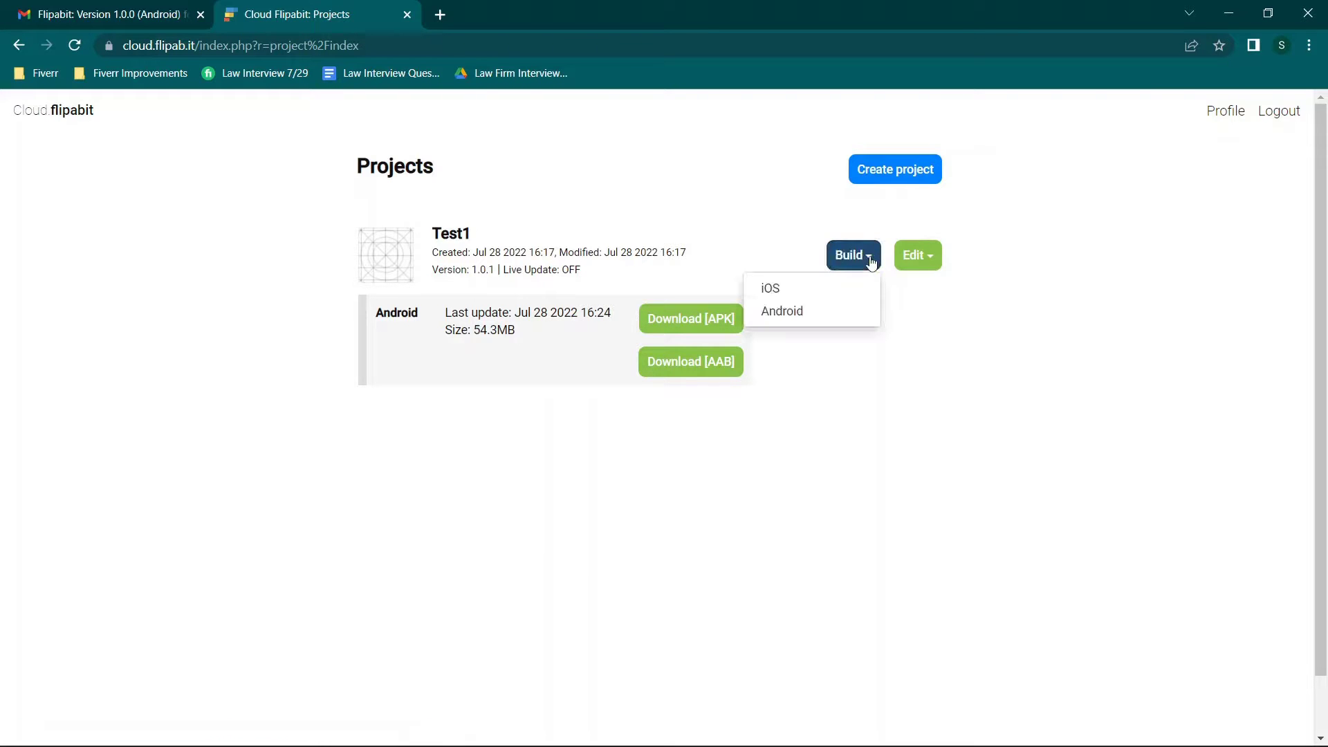
pyautogui.click(931, 261)
pyautogui.click(887, 399)
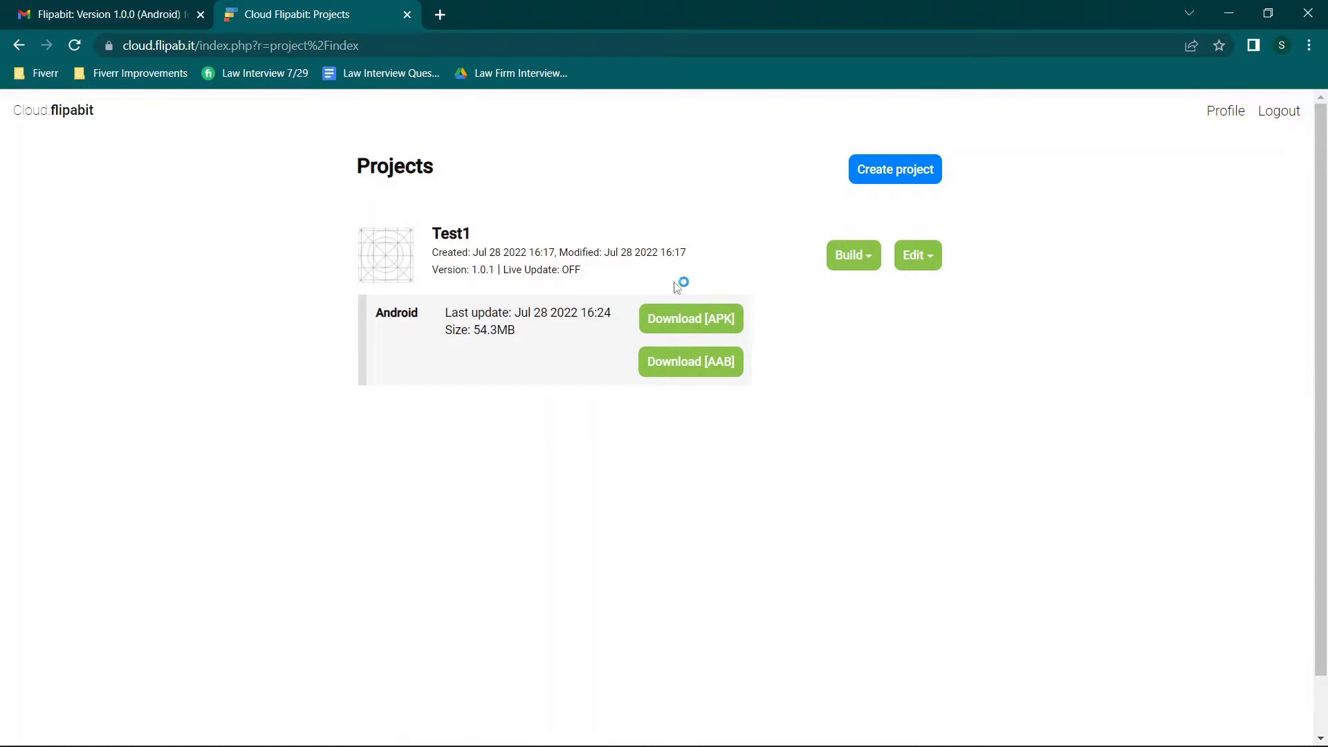
# Download the Test1 Android build as app.apk and as app.aab.
pyautogui.click(668, 326)
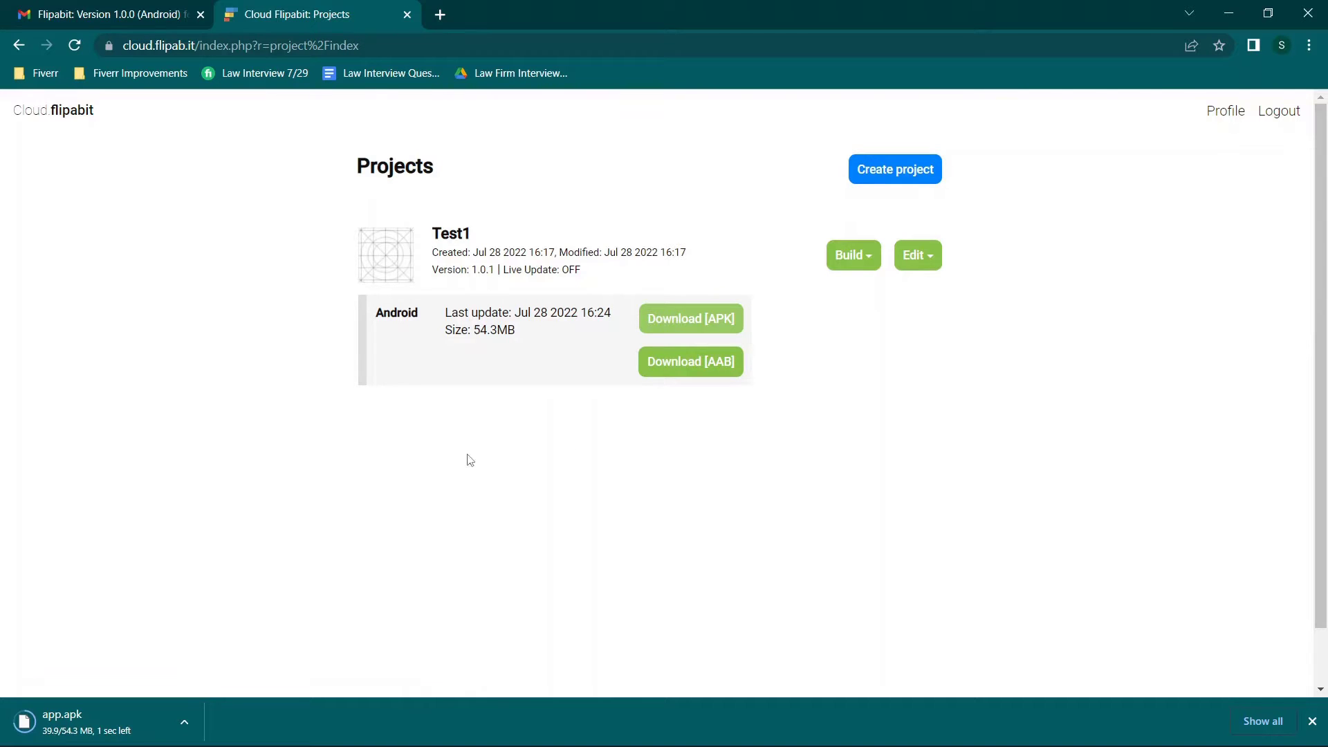
pyautogui.click(674, 370)
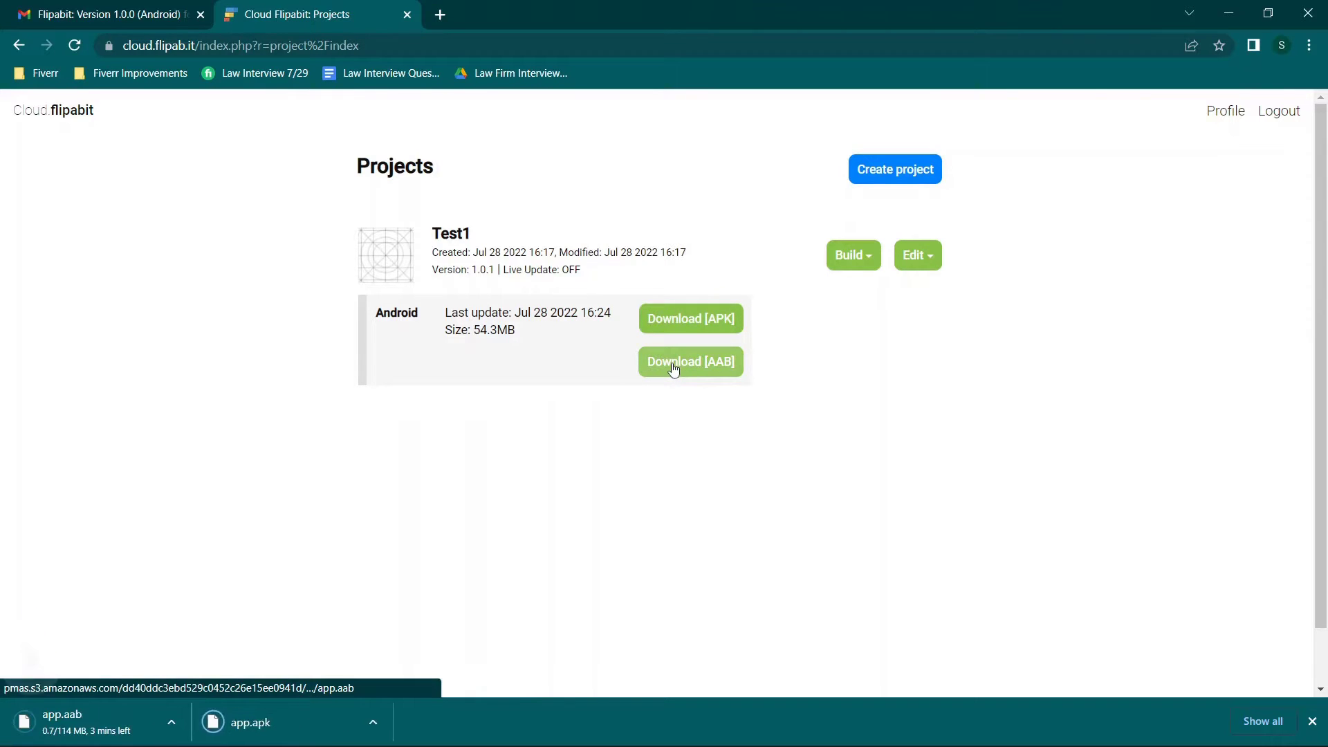